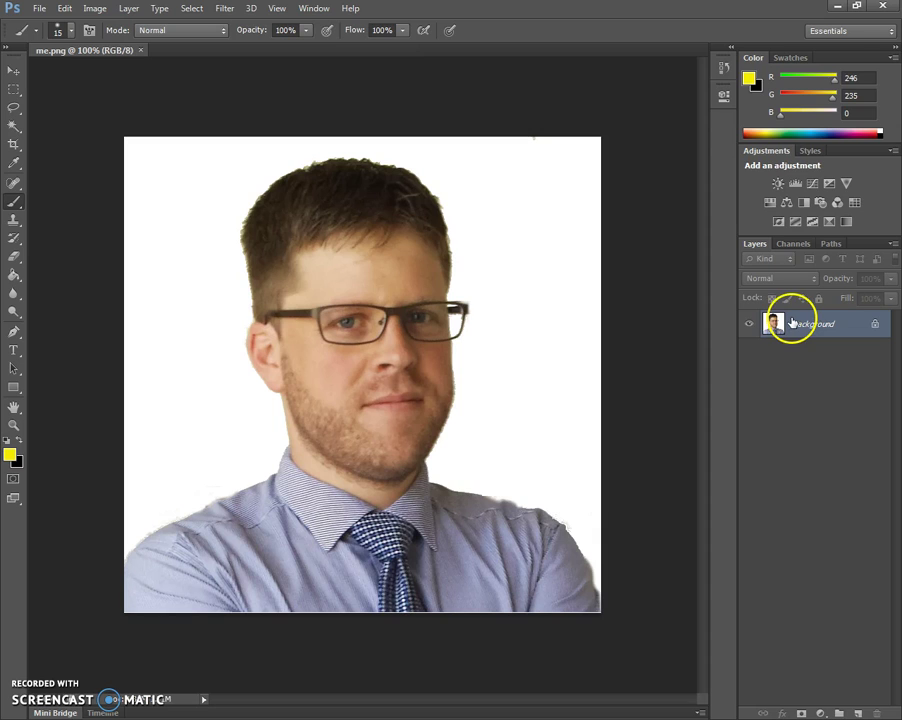
# Add a Color Balance adjustment layer and try the midtones Cyan–Red balance at -21 and +55.
pyautogui.click(787, 203)
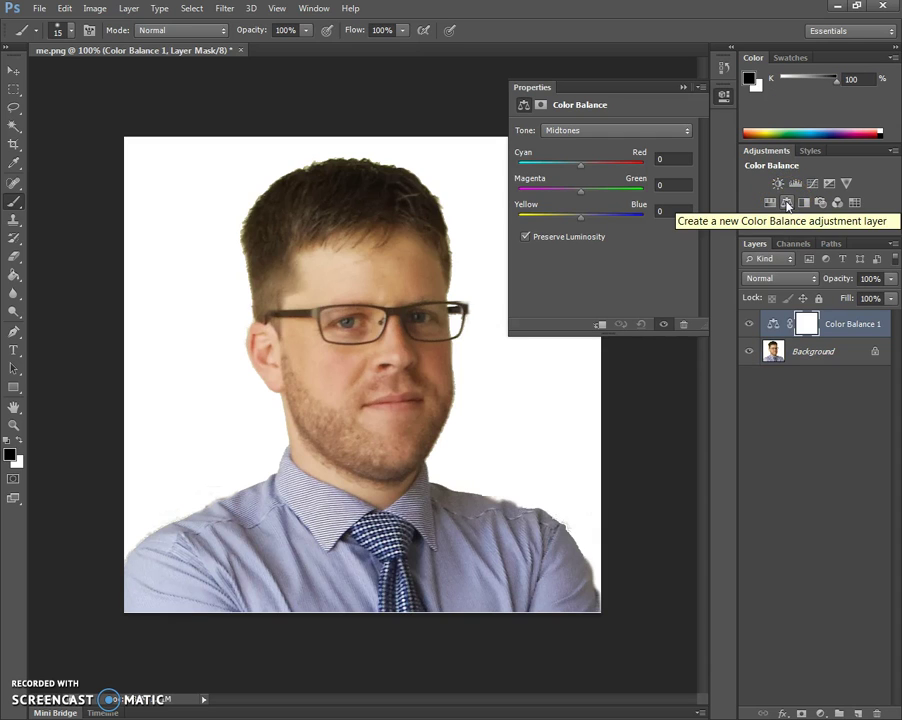
pyautogui.moveTo(584, 167)
pyautogui.mouseDown()
pyautogui.moveTo(600, 172)
pyautogui.moveTo(552, 168)
pyautogui.moveTo(584, 166)
pyautogui.moveTo(568, 171)
pyautogui.mouseUp()
pyautogui.click(580, 192)
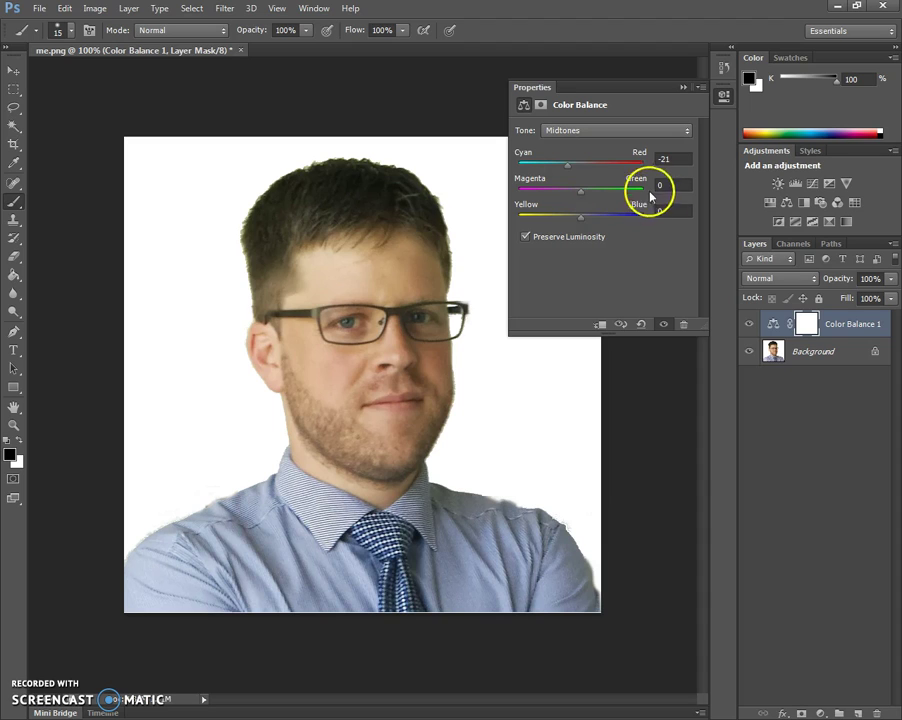
pyautogui.moveTo(567, 165); pyautogui.dragTo(583, 170)
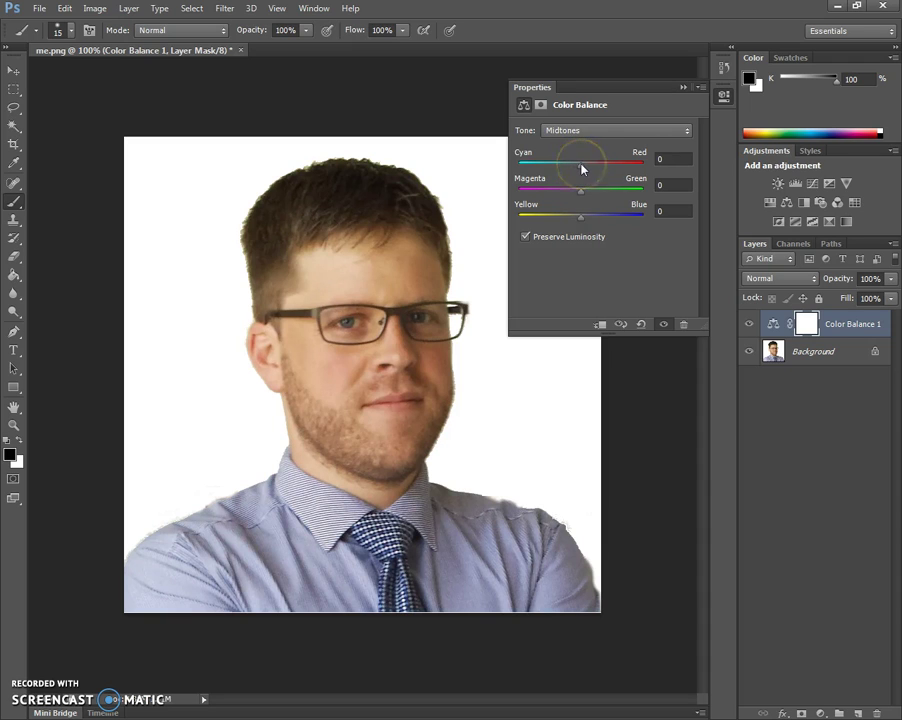
pyautogui.moveTo(582, 167); pyautogui.dragTo(612, 167)
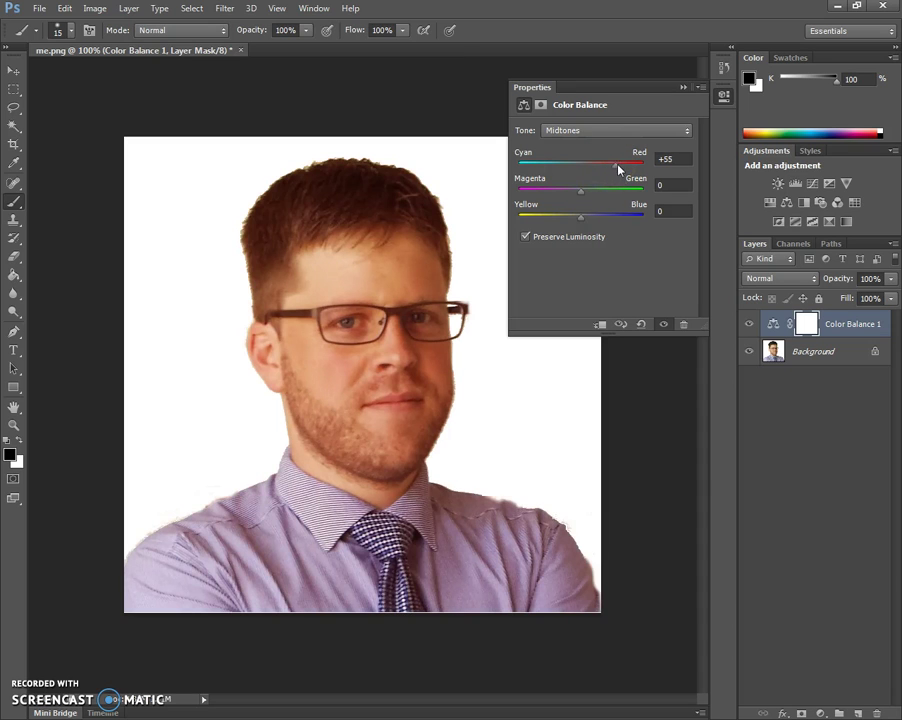
pyautogui.moveTo(598, 171)
pyautogui.mouseDown()
pyautogui.moveTo(560, 171)
pyautogui.moveTo(640, 183)
pyautogui.moveTo(576, 177)
pyautogui.moveTo(588, 181)
pyautogui.mouseUp()
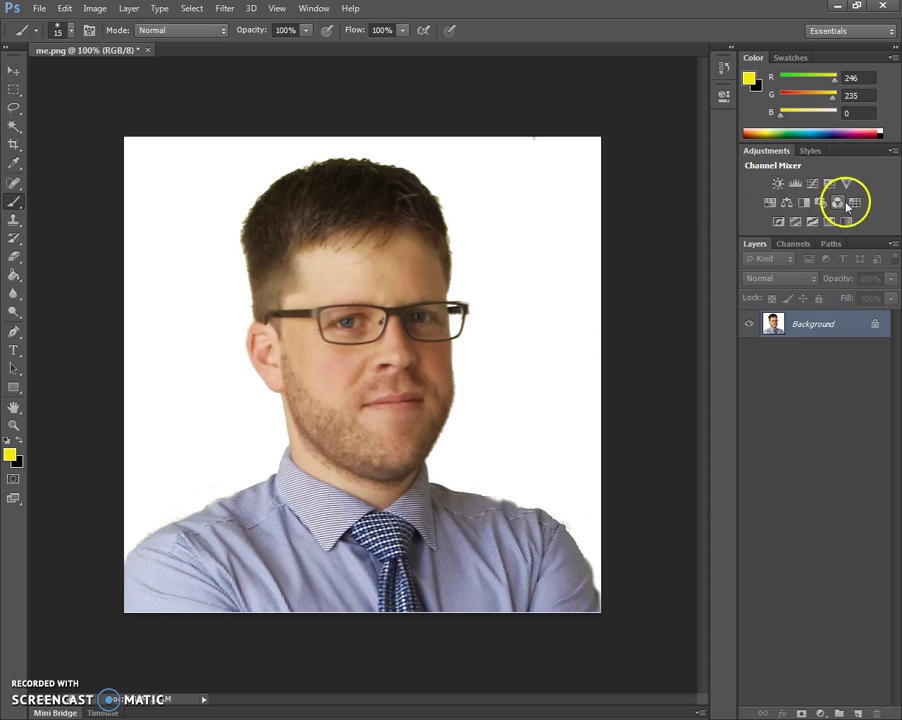
# Add a Color Balance adjustment layer above the portrait and set all three midtone balances to +1.
pyautogui.click(787, 203)
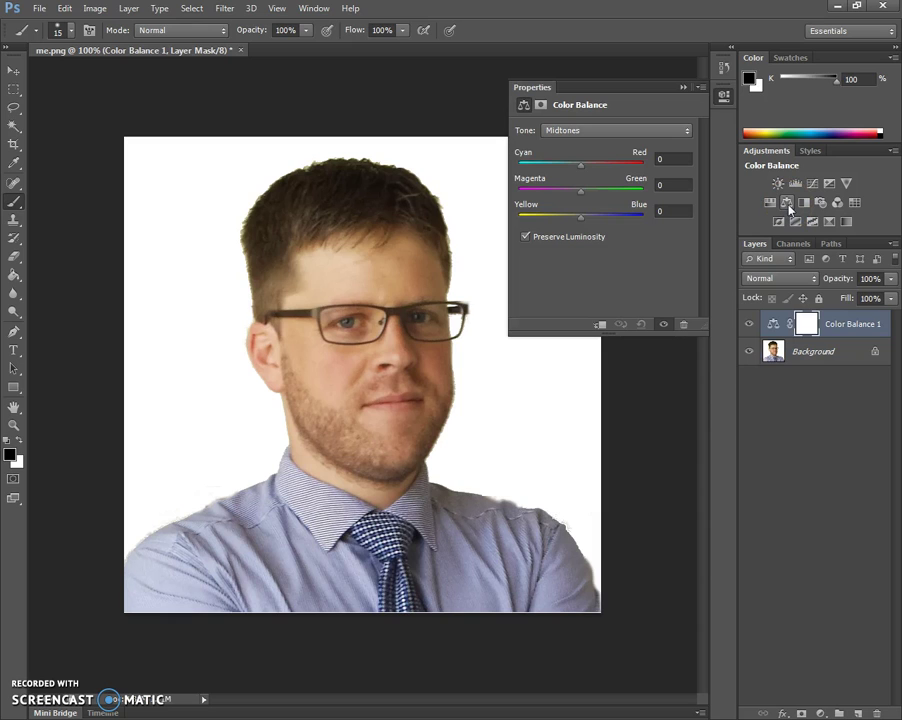
pyautogui.click(583, 171)
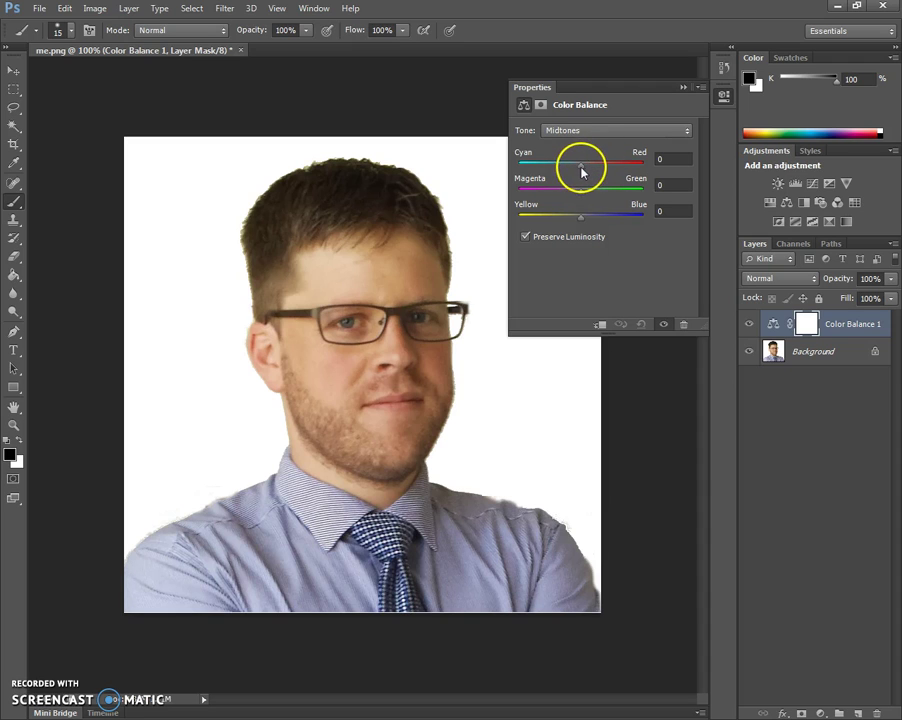
pyautogui.moveTo(580, 171); pyautogui.dragTo(582, 230)
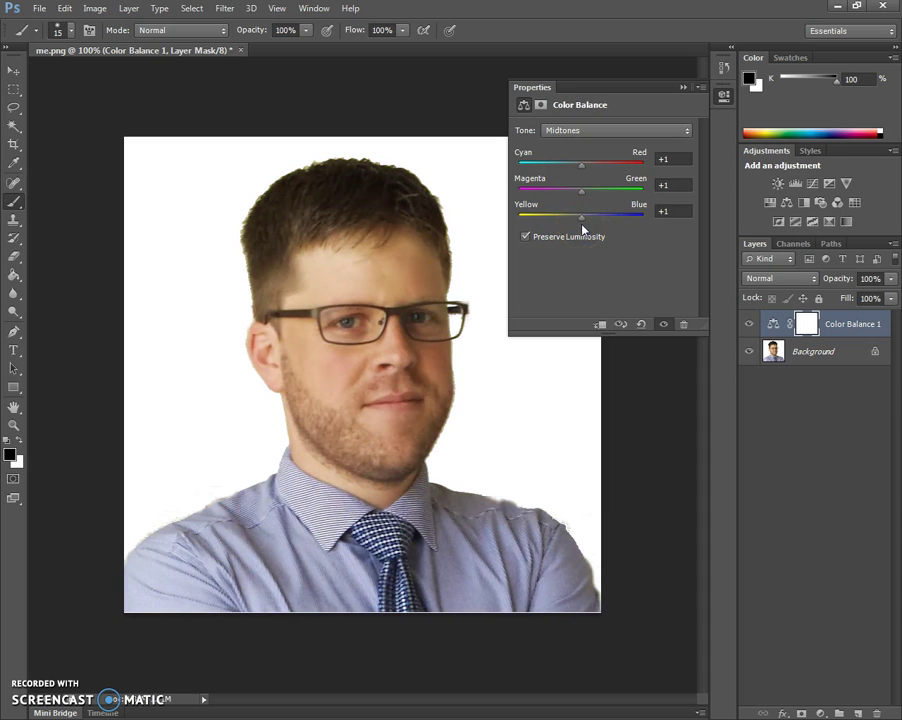
# Change the Color Balance tone to Highlights, try Cyan–Red at +74, and bring it back to -1.
pyautogui.click(660, 133)
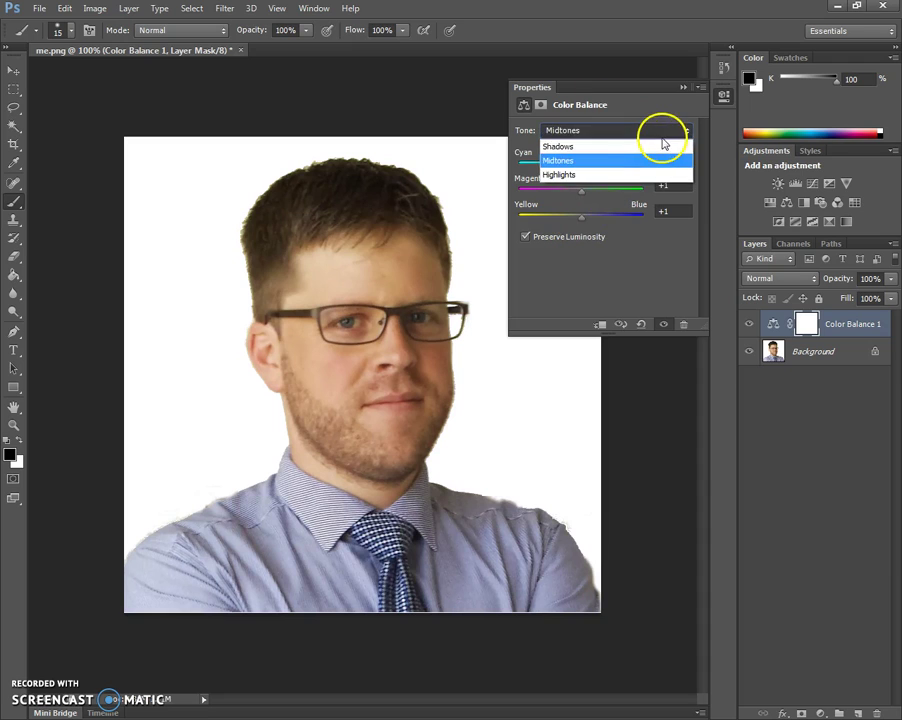
pyautogui.click(622, 176)
pyautogui.moveTo(582, 161); pyautogui.dragTo(629, 174)
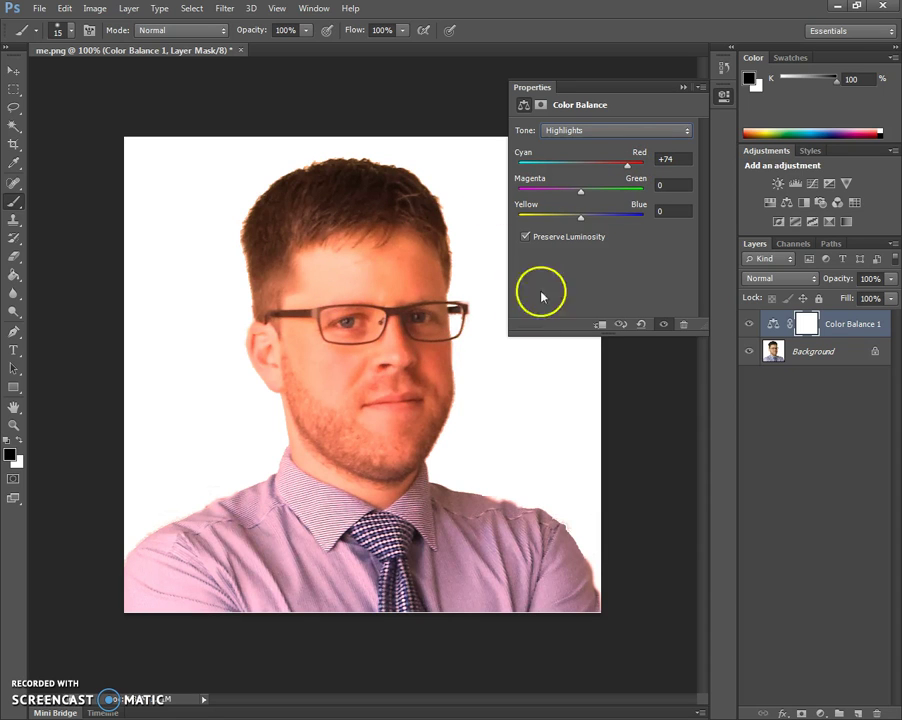
pyautogui.moveTo(628, 167); pyautogui.dragTo(585, 167)
pyautogui.click(672, 135)
pyautogui.click(673, 133)
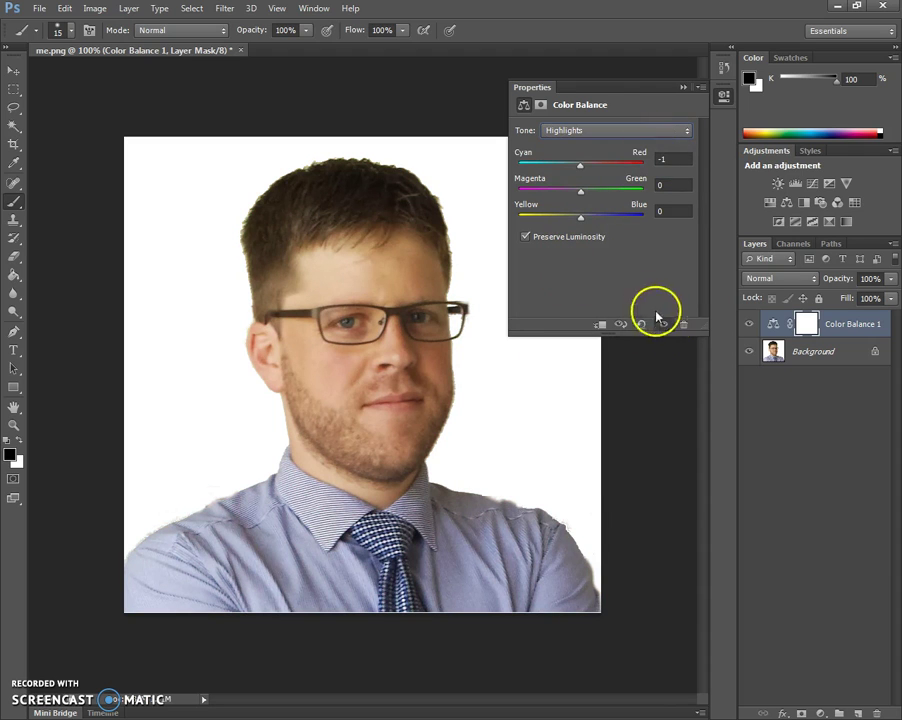
pyautogui.click(677, 88)
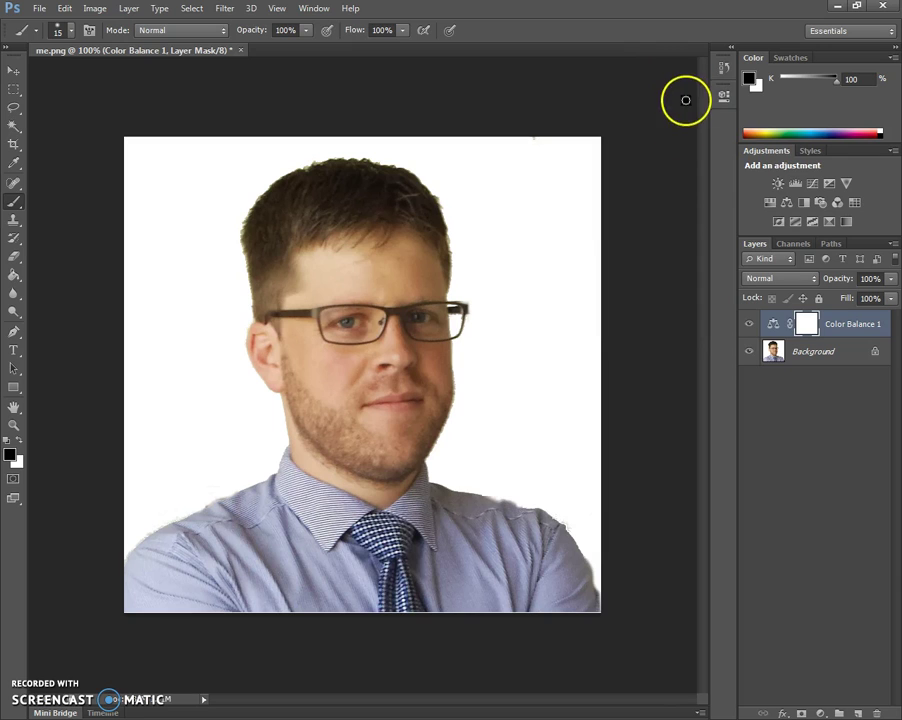
# Target the Color Balance layer's mask and set the brush to 92 px with 87% hardness.
pyautogui.click(812, 324)
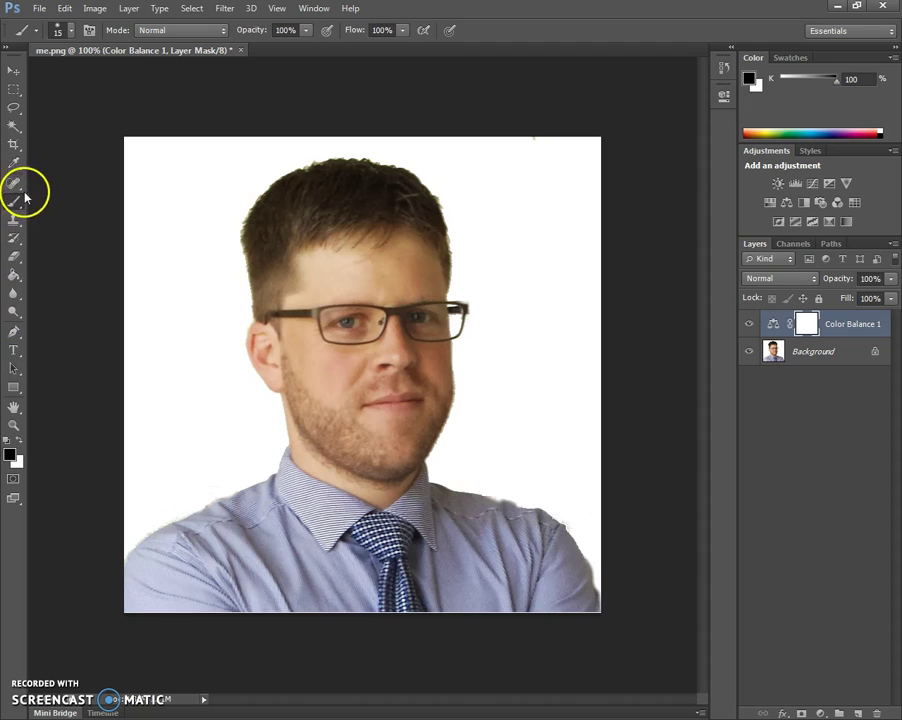
pyautogui.click(70, 31)
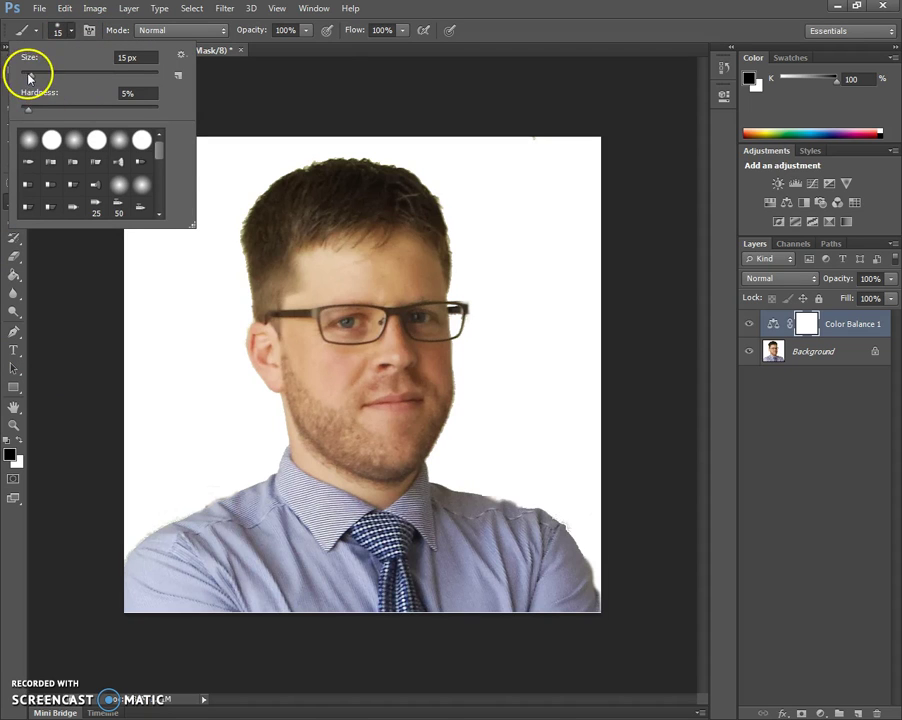
pyautogui.moveTo(31, 76); pyautogui.dragTo(83, 80)
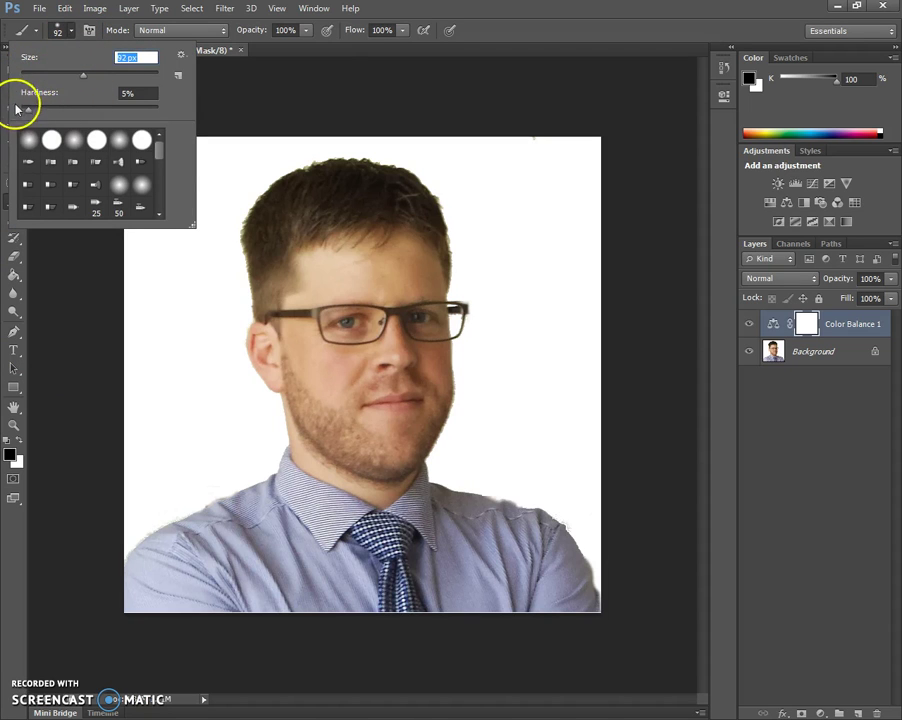
pyautogui.moveTo(26, 108); pyautogui.dragTo(141, 118)
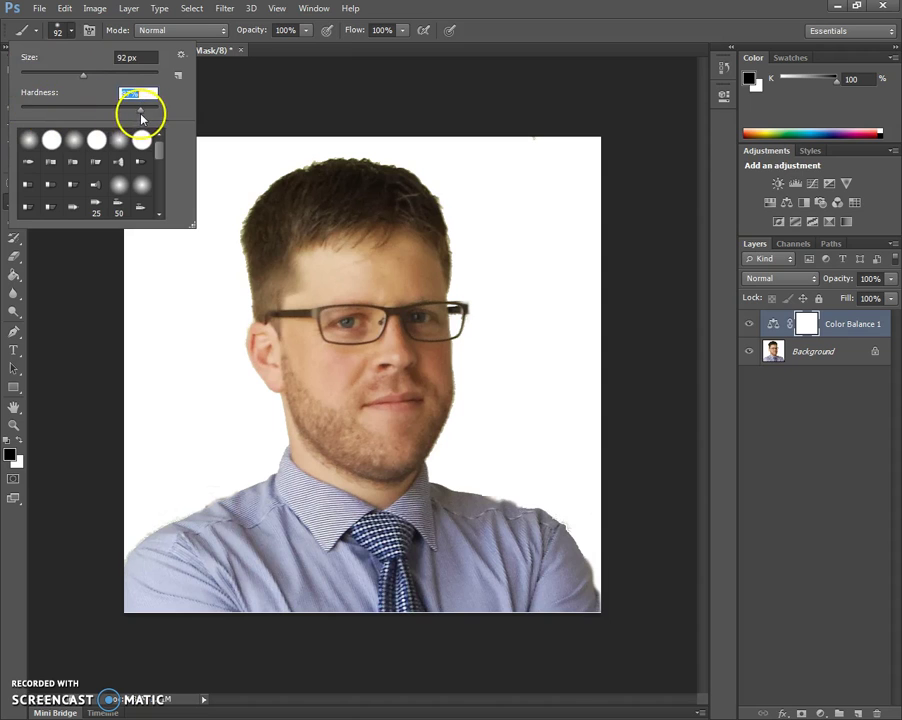
pyautogui.click(88, 293)
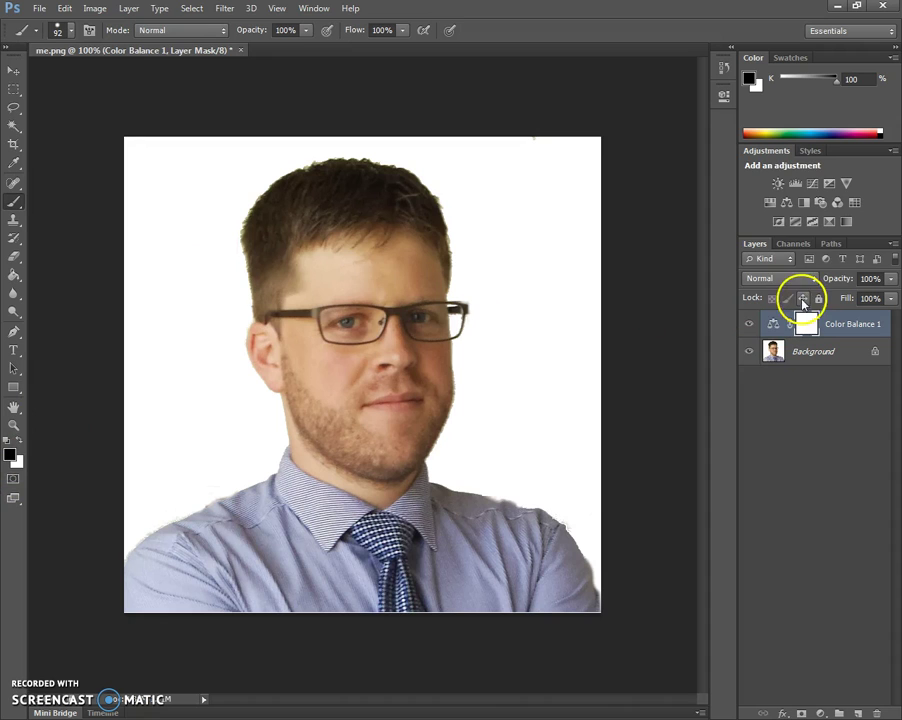
# Add a second Color Balance layer with midtone Cyan–Red at +78 and paint its mask black over parts of the hair, face and shirt.
pyautogui.click(788, 204)
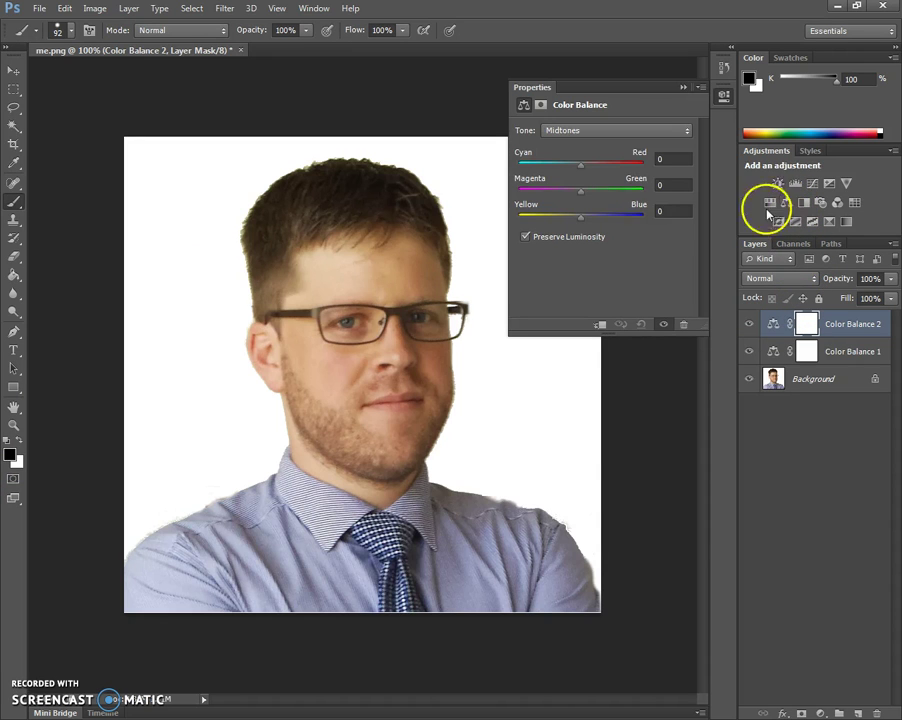
pyautogui.moveTo(583, 168); pyautogui.dragTo(629, 171)
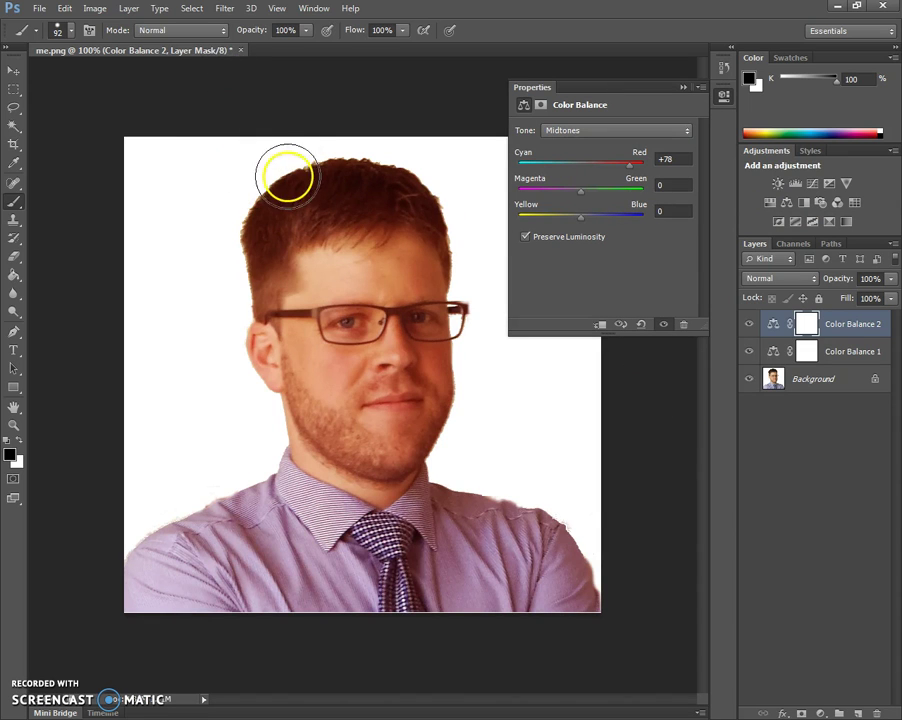
pyautogui.moveTo(288, 175)
pyautogui.mouseDown()
pyautogui.moveTo(317, 197)
pyautogui.moveTo(314, 222)
pyautogui.moveTo(348, 262)
pyautogui.moveTo(317, 289)
pyautogui.moveTo(345, 355)
pyautogui.moveTo(411, 351)
pyautogui.moveTo(418, 318)
pyautogui.moveTo(377, 287)
pyautogui.moveTo(354, 283)
pyautogui.moveTo(411, 264)
pyautogui.mouseUp()
pyautogui.moveTo(341, 492)
pyautogui.mouseDown()
pyautogui.moveTo(417, 461)
pyautogui.moveTo(318, 507)
pyautogui.moveTo(266, 574)
pyautogui.moveTo(350, 600)
pyautogui.mouseUp()
pyautogui.moveTo(443, 585)
pyautogui.mouseDown()
pyautogui.moveTo(492, 582)
pyautogui.moveTo(532, 554)
pyautogui.moveTo(513, 577)
pyautogui.moveTo(512, 609)
pyautogui.moveTo(486, 574)
pyautogui.moveTo(468, 538)
pyautogui.mouseUp()
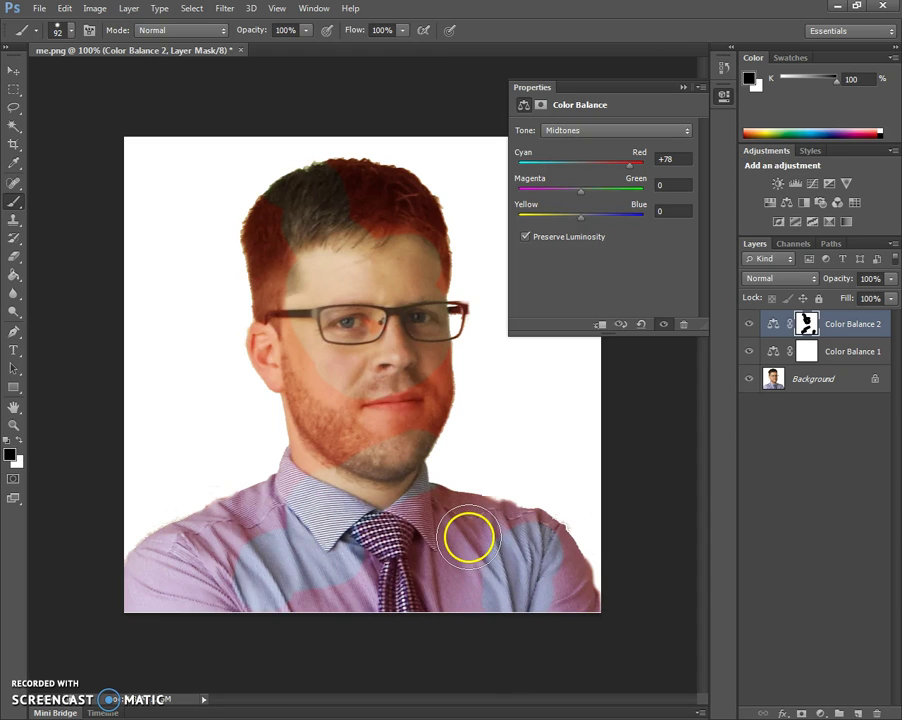
# Paint the mask white over the hair and face to restore the red tint, and black over the shirt and tie to remove it.
pyautogui.click(18, 445)
pyautogui.moveTo(280, 205)
pyautogui.mouseDown()
pyautogui.moveTo(310, 172)
pyautogui.moveTo(296, 186)
pyautogui.moveTo(316, 278)
pyautogui.moveTo(390, 322)
pyautogui.moveTo(417, 306)
pyautogui.moveTo(372, 254)
pyautogui.moveTo(411, 405)
pyautogui.moveTo(389, 475)
pyautogui.moveTo(308, 475)
pyautogui.moveTo(300, 518)
pyautogui.moveTo(419, 527)
pyautogui.moveTo(419, 461)
pyautogui.moveTo(418, 471)
pyautogui.mouseUp()
pyautogui.click(19, 441)
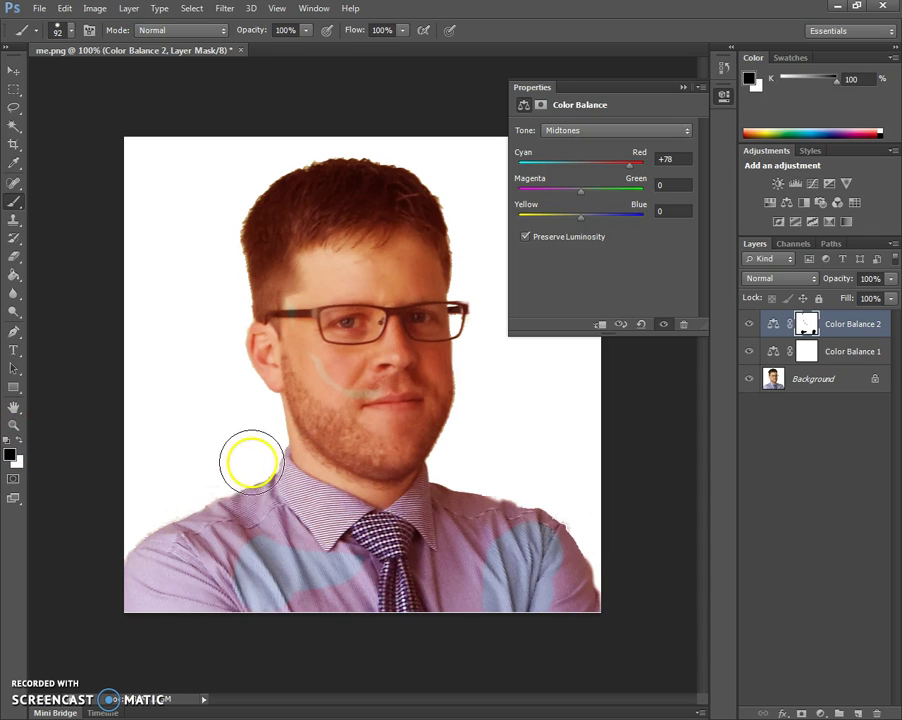
pyautogui.moveTo(254, 459)
pyautogui.mouseDown()
pyautogui.moveTo(390, 551)
pyautogui.moveTo(412, 551)
pyautogui.moveTo(408, 535)
pyautogui.moveTo(454, 482)
pyautogui.moveTo(475, 527)
pyautogui.moveTo(545, 522)
pyautogui.moveTo(605, 556)
pyautogui.moveTo(603, 607)
pyautogui.moveTo(553, 565)
pyautogui.moveTo(496, 610)
pyautogui.moveTo(463, 598)
pyautogui.moveTo(484, 575)
pyautogui.moveTo(416, 590)
pyautogui.moveTo(338, 590)
pyautogui.moveTo(346, 602)
pyautogui.moveTo(142, 569)
pyautogui.moveTo(117, 581)
pyautogui.moveTo(248, 549)
pyautogui.moveTo(214, 534)
pyautogui.moveTo(211, 511)
pyautogui.moveTo(310, 562)
pyautogui.moveTo(315, 548)
pyautogui.moveTo(392, 573)
pyautogui.mouseUp()
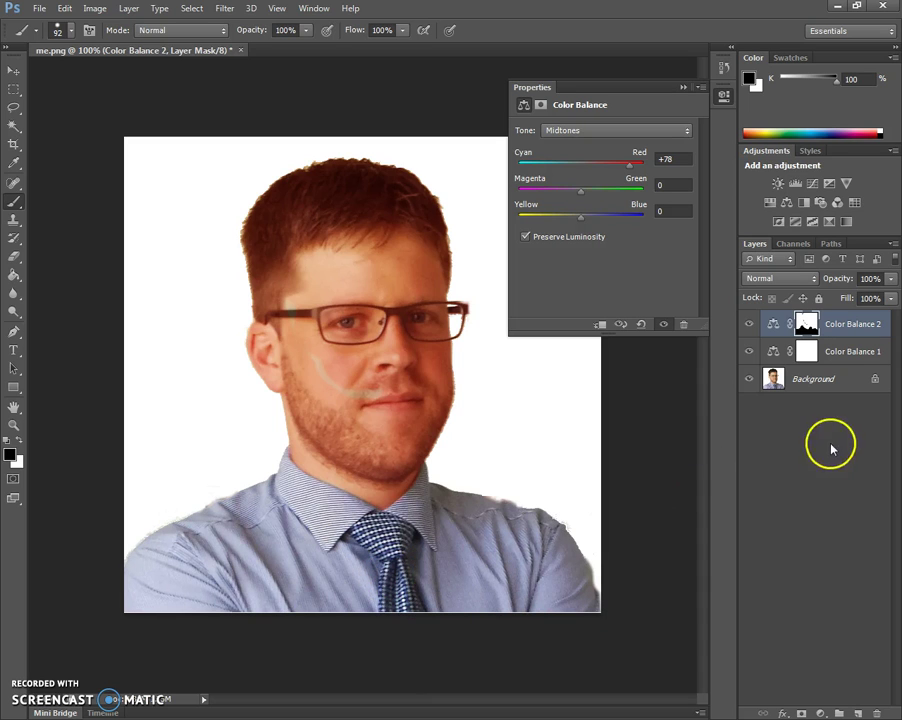
# Delete both Color Balance adjustment layers and collapse the empty adjustment properties.
pyautogui.rightClick(853, 336)
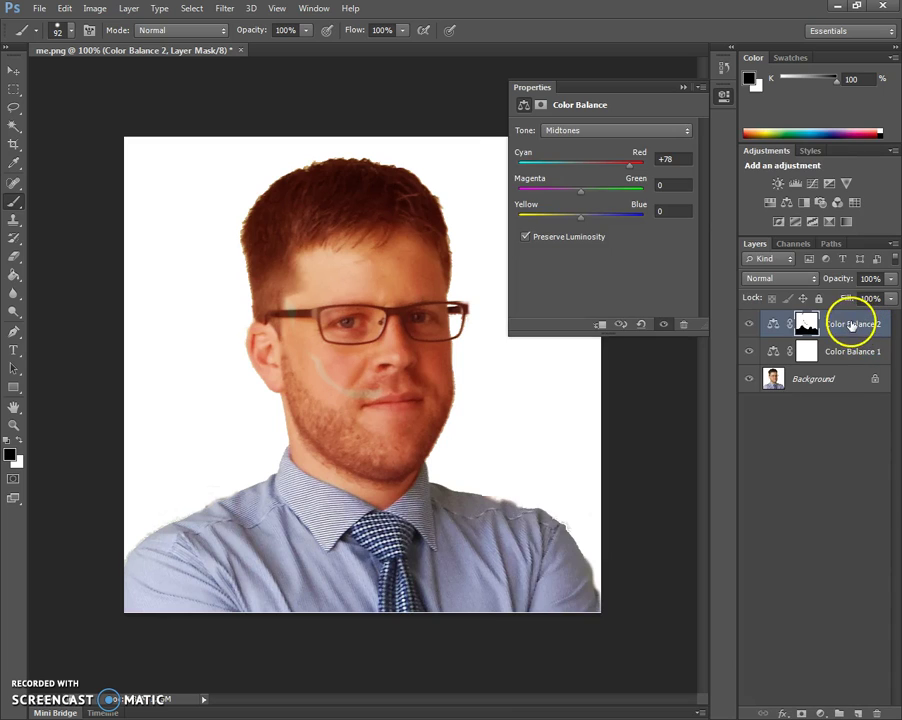
pyautogui.press('Delete')
pyautogui.press('Delete')
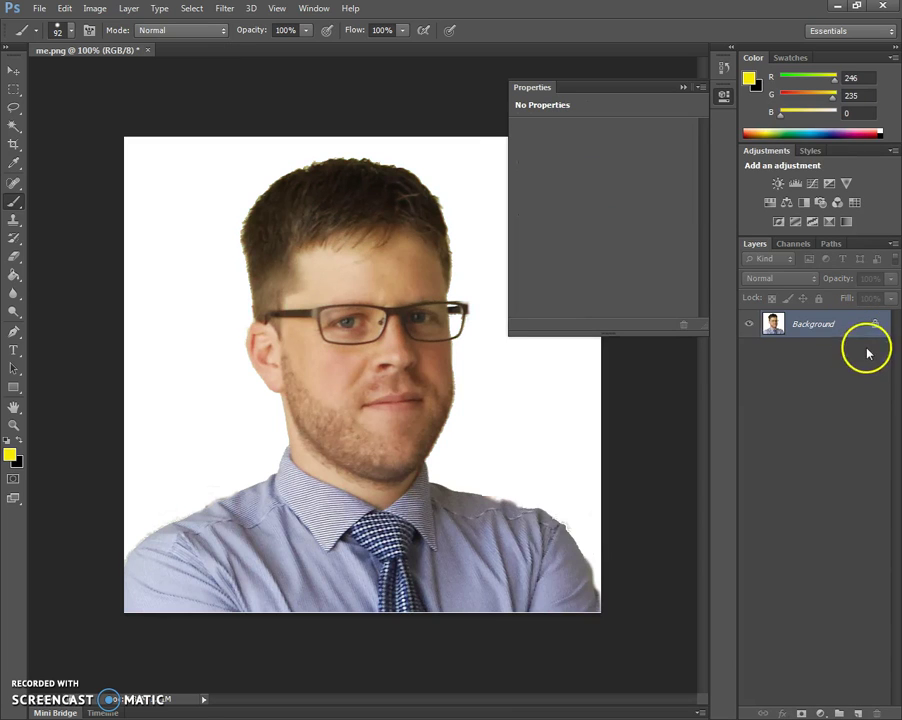
pyautogui.click(684, 87)
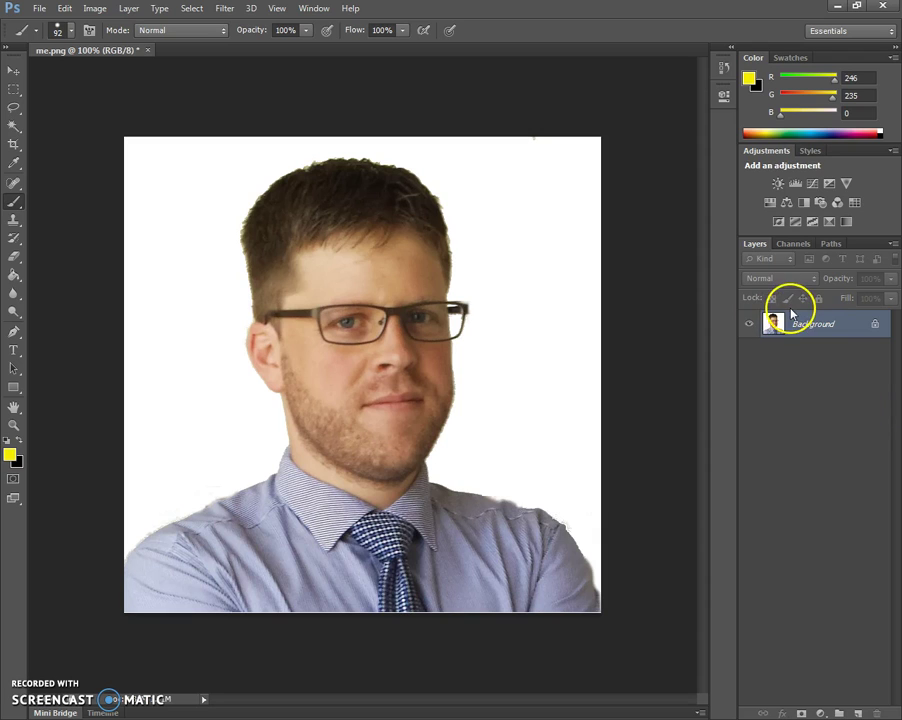
# Add a Hue/Saturation layer with Hue -19 and Saturation +64, and paint its mask black everywhere on the portrait except around the glasses lenses.
pyautogui.click(770, 203)
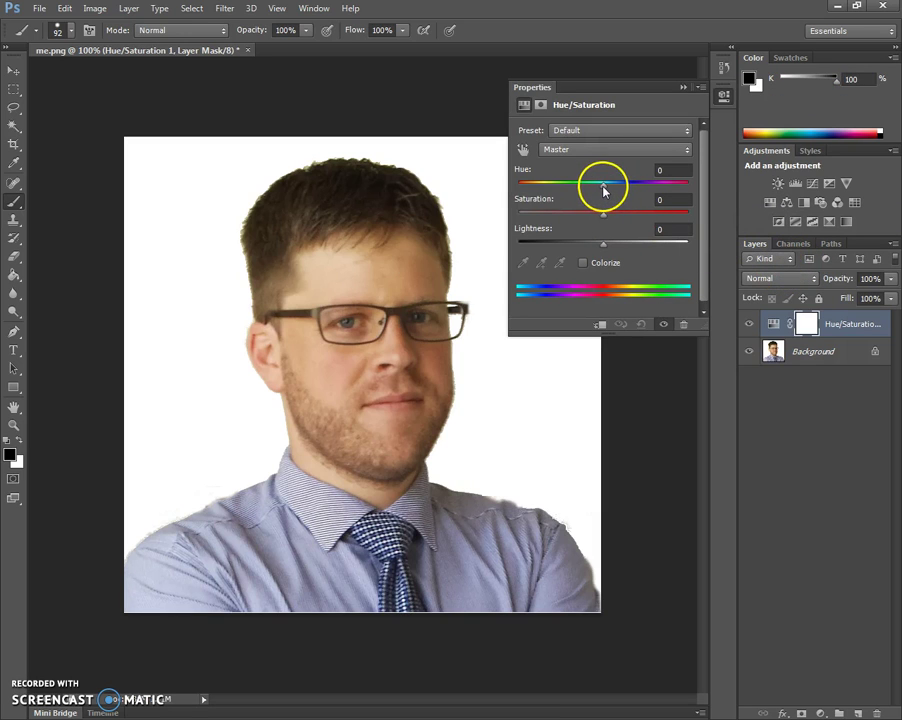
pyautogui.moveTo(604, 189)
pyautogui.mouseDown()
pyautogui.moveTo(646, 193)
pyautogui.moveTo(580, 195)
pyautogui.moveTo(670, 199)
pyautogui.moveTo(636, 193)
pyautogui.moveTo(642, 218)
pyautogui.moveTo(674, 224)
pyautogui.moveTo(660, 217)
pyautogui.moveTo(651, 189)
pyautogui.moveTo(709, 197)
pyautogui.moveTo(589, 203)
pyautogui.mouseUp()
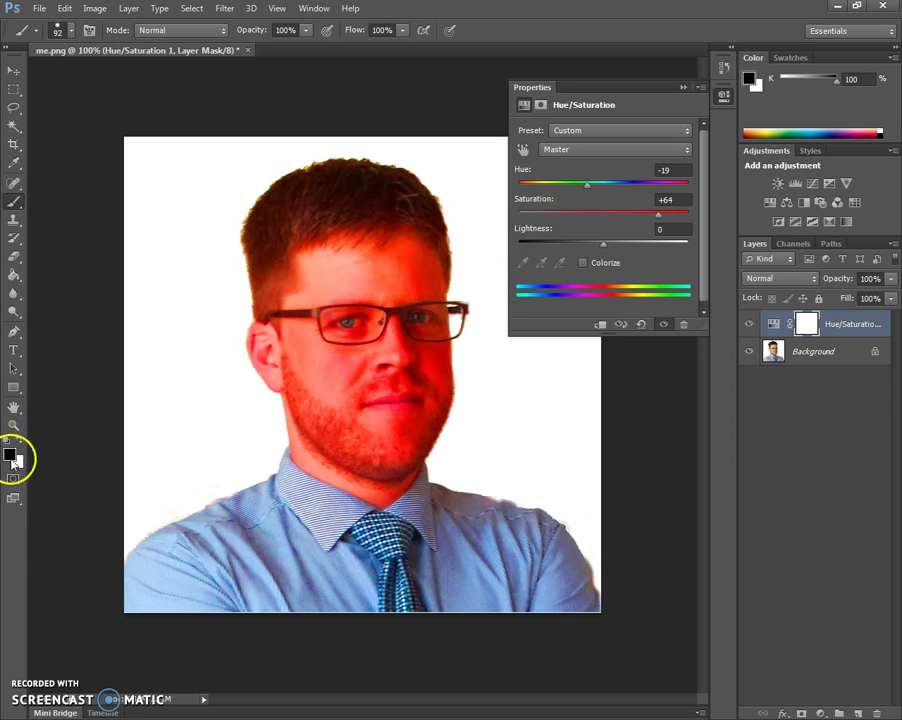
pyautogui.moveTo(312, 211)
pyautogui.mouseDown()
pyautogui.moveTo(346, 200)
pyautogui.moveTo(320, 279)
pyautogui.moveTo(447, 258)
pyautogui.moveTo(444, 270)
pyautogui.moveTo(389, 275)
pyautogui.moveTo(372, 265)
pyautogui.moveTo(324, 269)
pyautogui.moveTo(267, 238)
pyautogui.moveTo(343, 187)
pyautogui.moveTo(412, 198)
pyautogui.moveTo(381, 234)
pyautogui.moveTo(276, 236)
pyautogui.moveTo(260, 256)
pyautogui.moveTo(300, 286)
pyautogui.moveTo(285, 298)
pyautogui.moveTo(286, 342)
pyautogui.moveTo(303, 370)
pyautogui.moveTo(346, 384)
pyautogui.moveTo(338, 380)
pyautogui.moveTo(398, 372)
pyautogui.moveTo(459, 378)
pyautogui.moveTo(447, 372)
pyautogui.moveTo(395, 385)
pyautogui.moveTo(455, 441)
pyautogui.moveTo(355, 467)
pyautogui.moveTo(368, 494)
pyautogui.moveTo(395, 496)
pyautogui.moveTo(380, 466)
pyautogui.moveTo(330, 443)
pyautogui.moveTo(313, 493)
pyautogui.moveTo(314, 442)
pyautogui.moveTo(230, 353)
pyautogui.moveTo(226, 311)
pyautogui.moveTo(263, 397)
pyautogui.moveTo(438, 475)
pyautogui.moveTo(377, 436)
pyautogui.moveTo(364, 452)
pyautogui.moveTo(598, 547)
pyautogui.moveTo(499, 586)
pyautogui.moveTo(471, 543)
pyautogui.moveTo(306, 600)
pyautogui.moveTo(151, 554)
pyautogui.moveTo(203, 483)
pyautogui.moveTo(415, 490)
pyautogui.mouseUp()
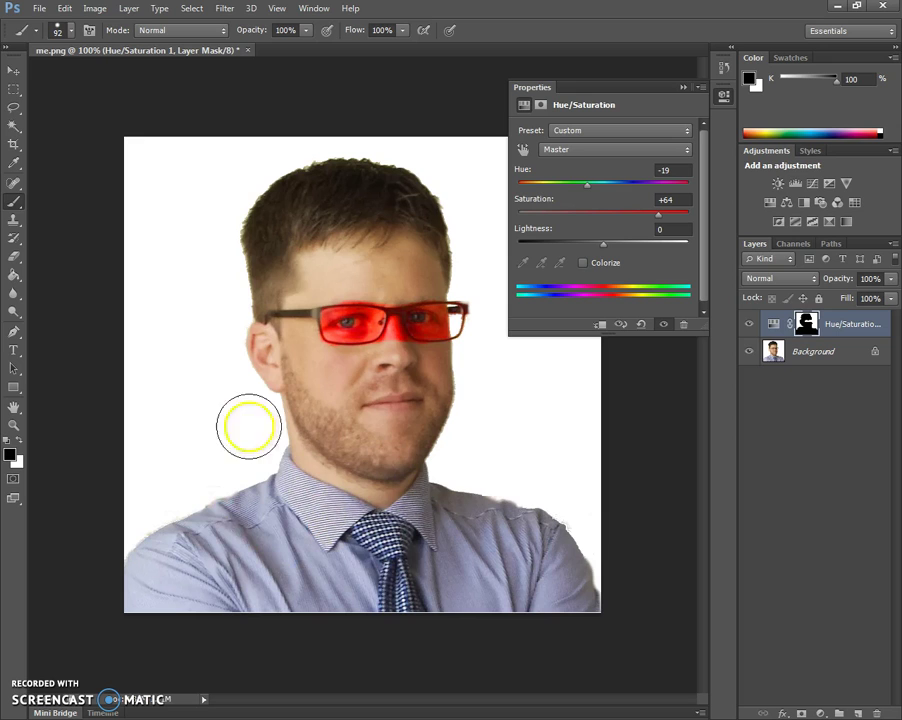
# Reduce the brush to 24 px and paint the Hue/Saturation mask black over the nose bridge and glasses frame, keeping only the lenses tinted.
pyautogui.click(70, 30)
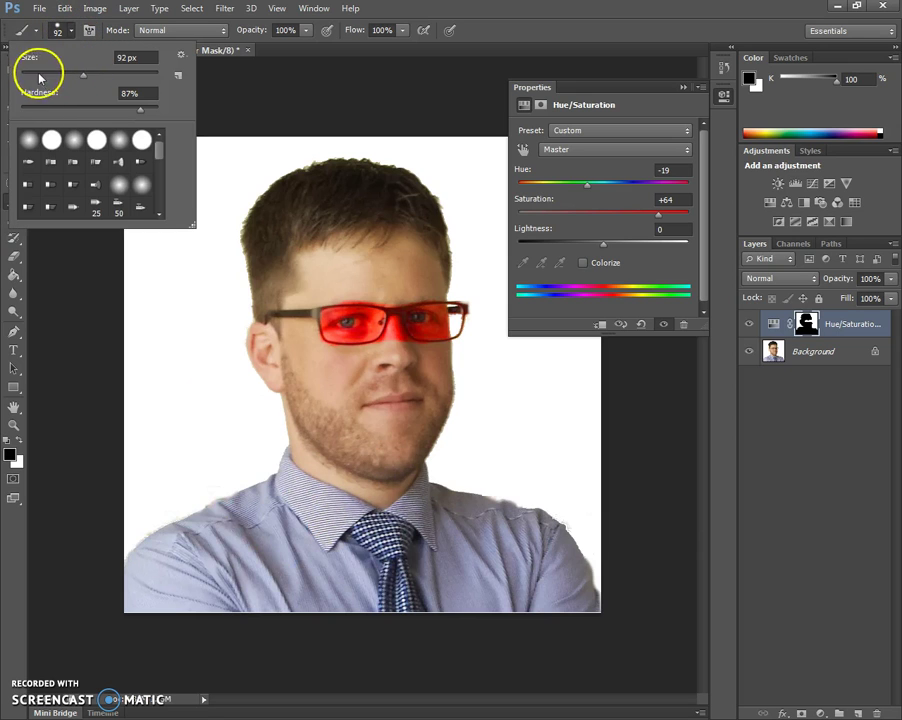
pyautogui.click(40, 76)
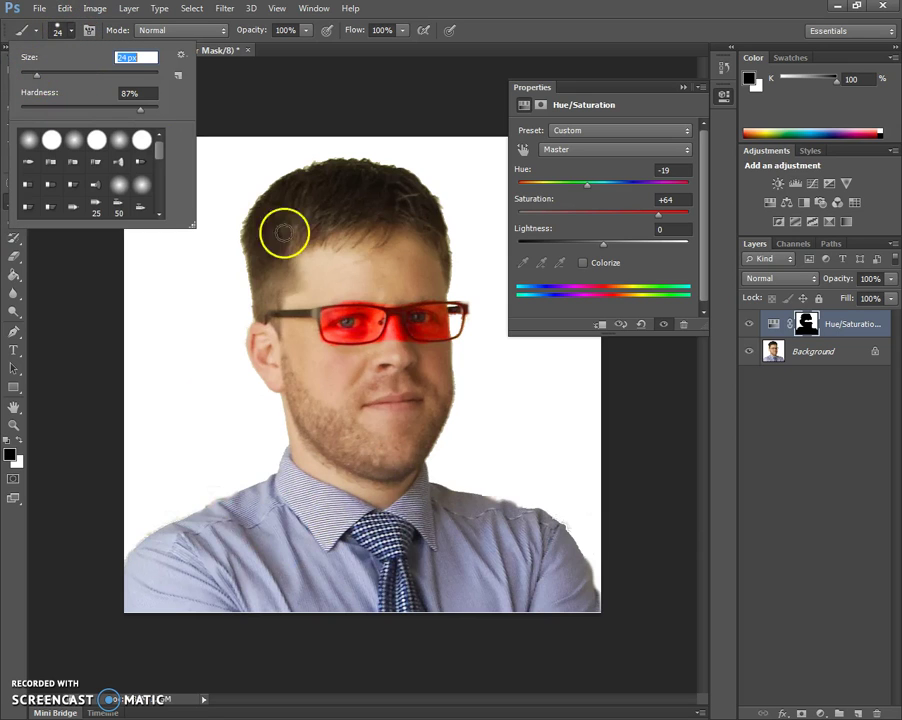
pyautogui.click(392, 330)
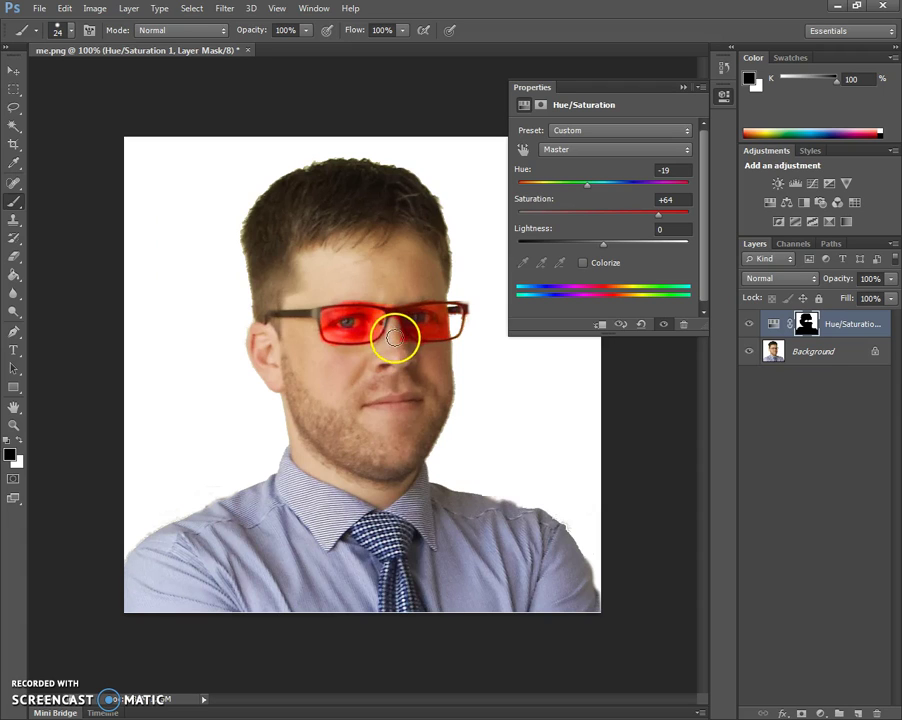
pyautogui.moveTo(393, 322)
pyautogui.mouseDown()
pyautogui.moveTo(413, 356)
pyautogui.moveTo(419, 347)
pyautogui.moveTo(474, 354)
pyautogui.moveTo(489, 316)
pyautogui.moveTo(472, 317)
pyautogui.moveTo(456, 298)
pyautogui.moveTo(465, 314)
pyautogui.moveTo(461, 346)
pyautogui.mouseUp()
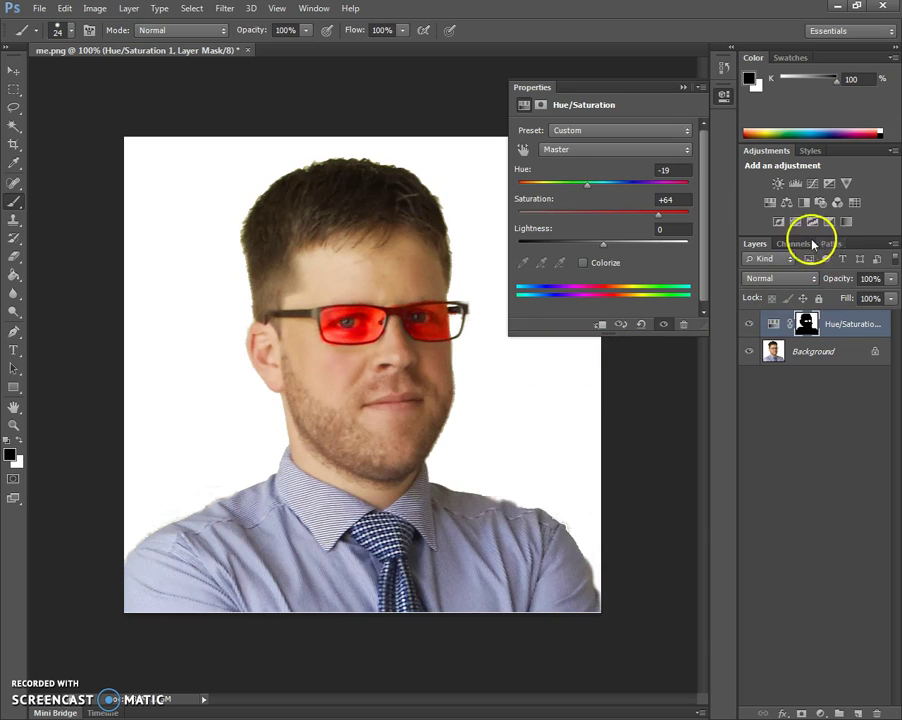
# Add a Brightness/Contrast adjustment layer on top and, after trying stronger values, set Brightness to -6 and Contrast to -2.
pyautogui.click(780, 186)
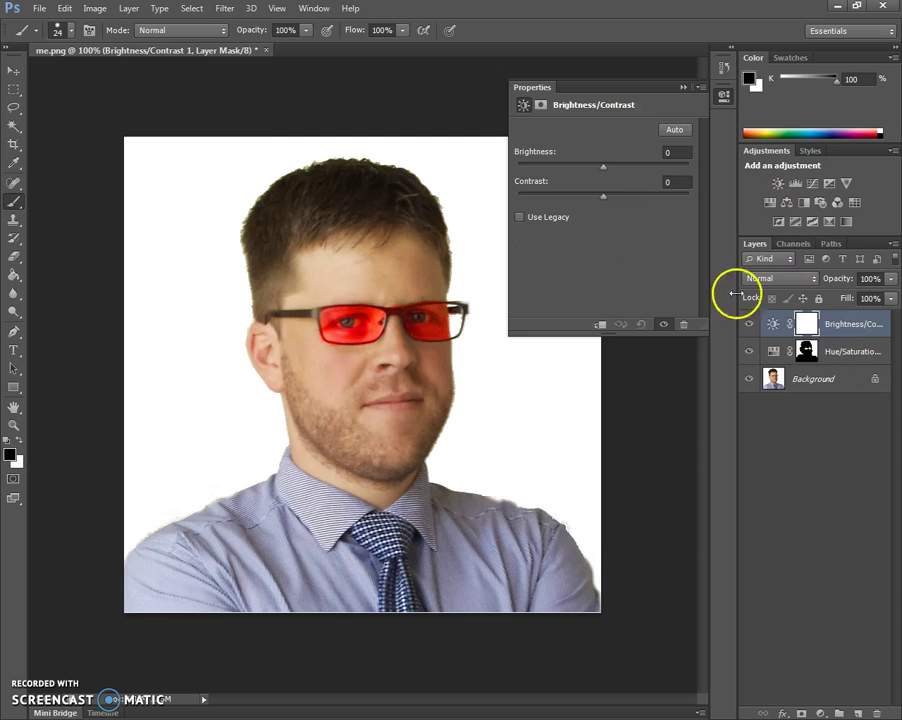
pyautogui.moveTo(605, 175); pyautogui.dragTo(640, 203)
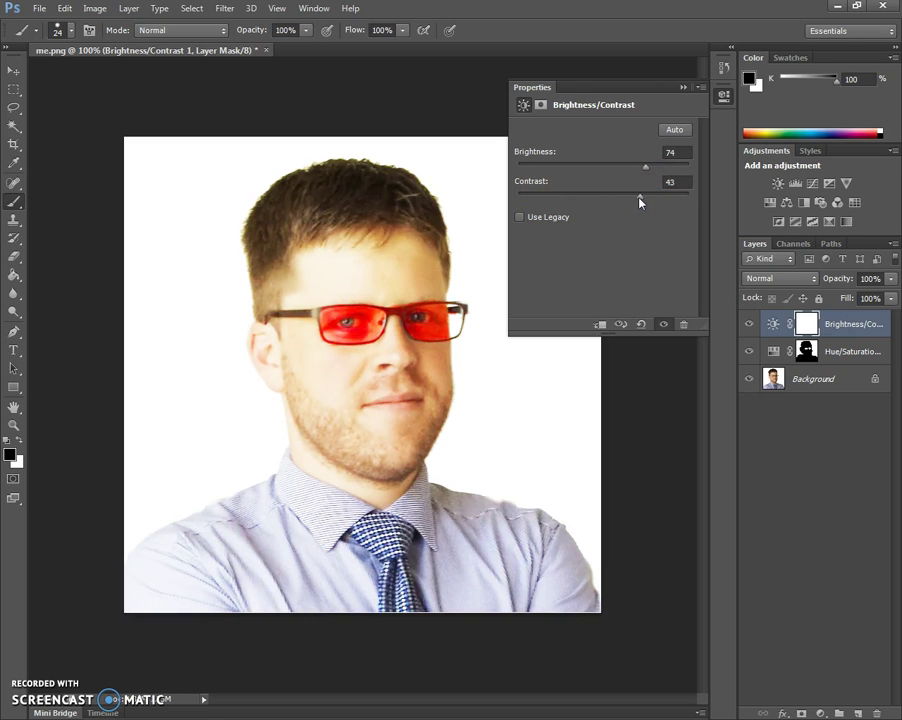
pyautogui.moveTo(641, 200); pyautogui.dragTo(584, 192)
pyautogui.moveTo(671, 161); pyautogui.dragTo(601, 197)
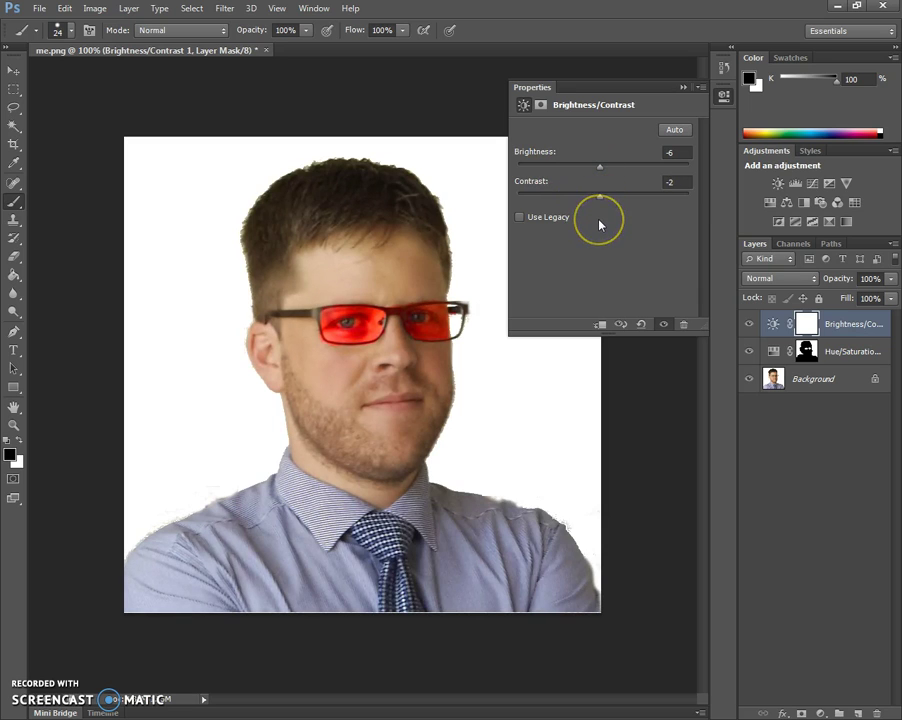